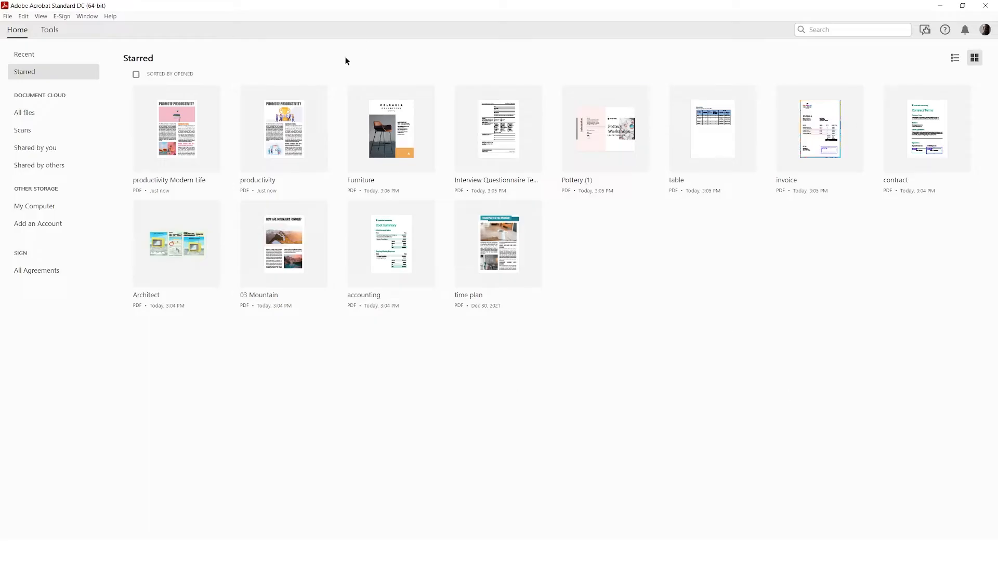
Open the file productivity Modern Life.pdf from the PDF Files folder.
left_click(7, 16)
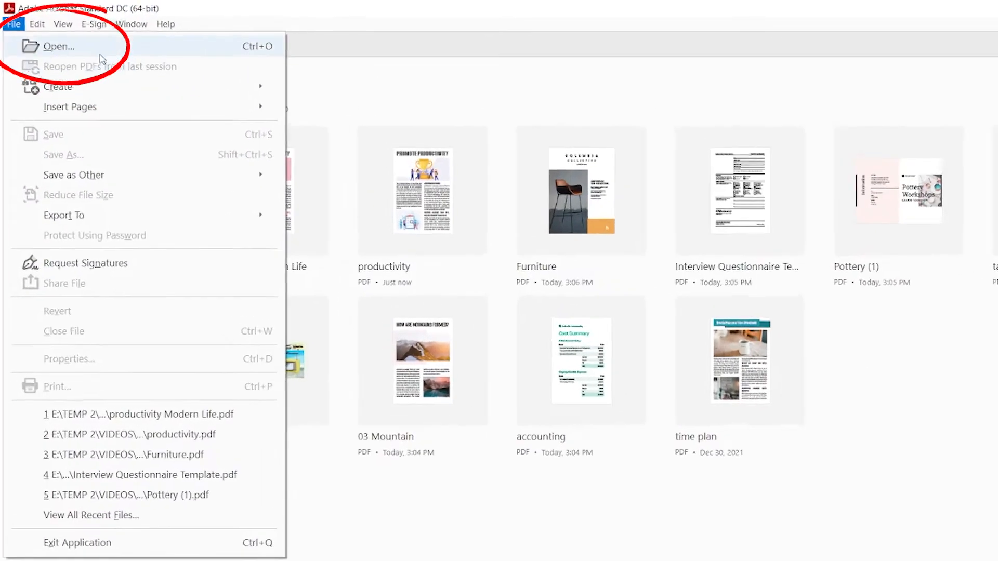
left_click(74, 33)
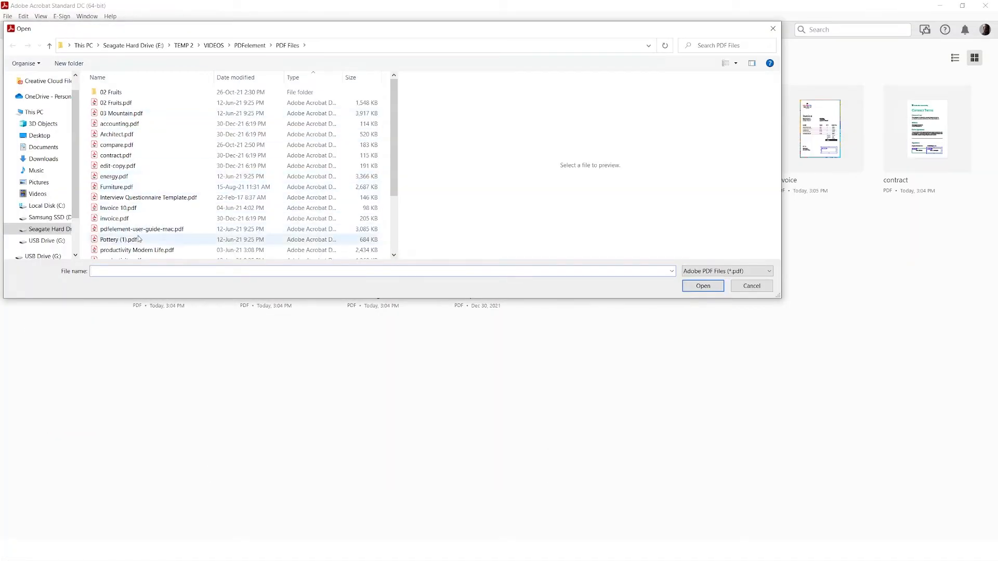
double_click(137, 250)
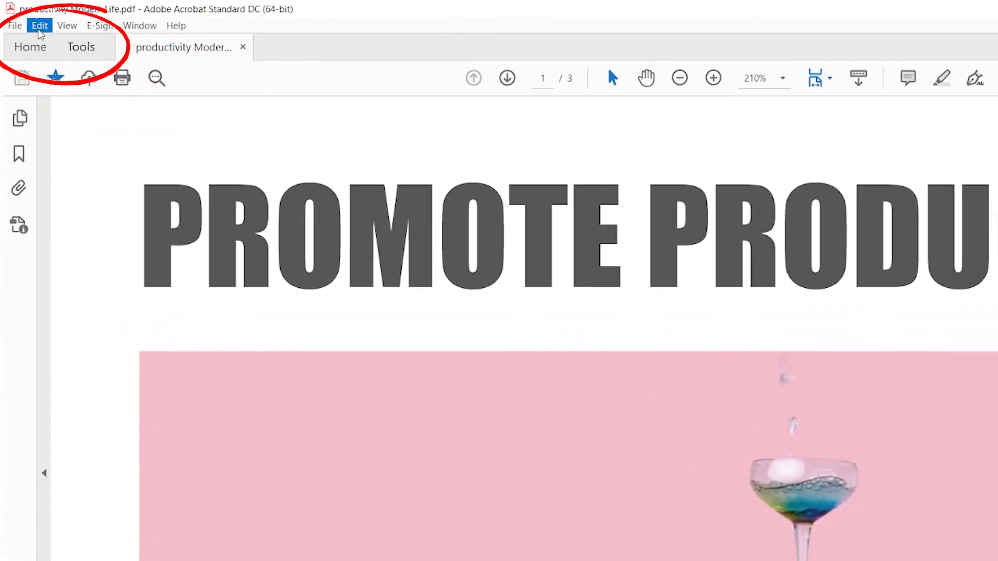
Search the document for "product" and pick the suggested exact match "productivity".
left_click(40, 31)
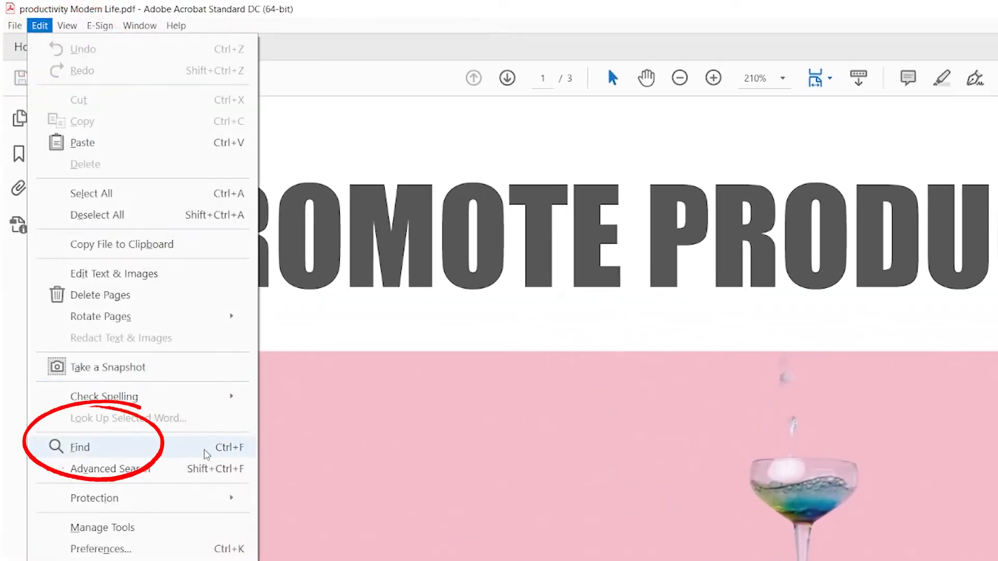
left_click(218, 453)
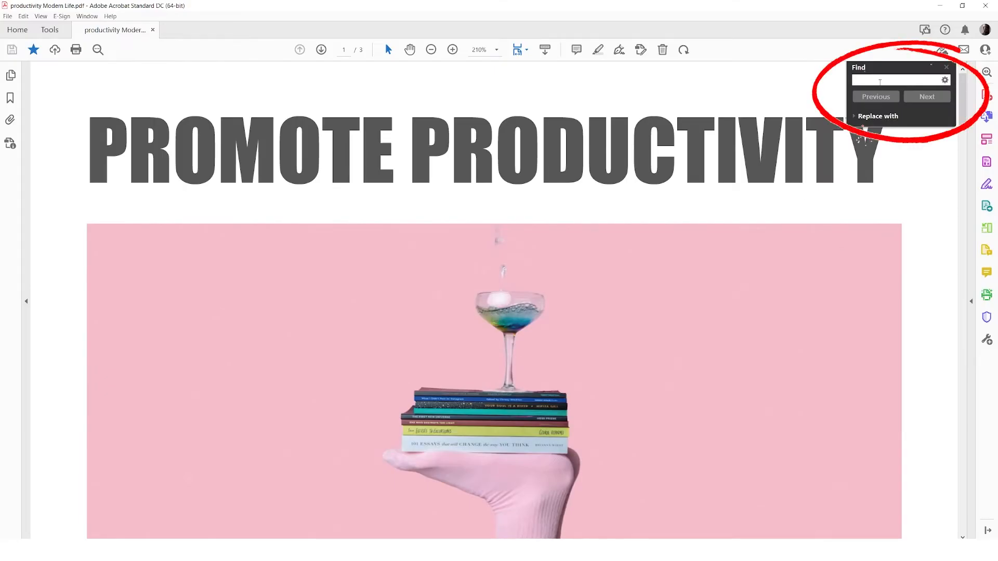
type("product")
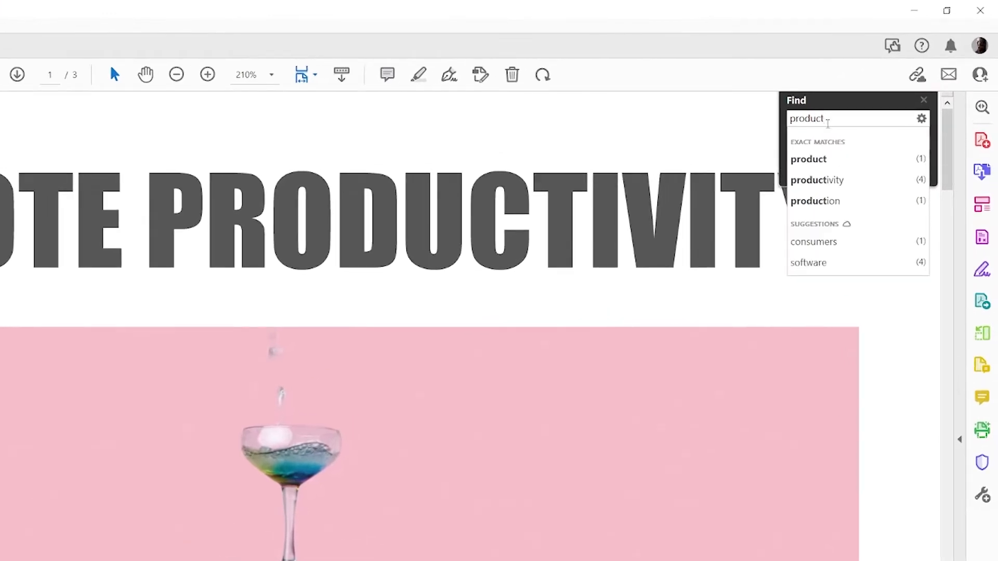
left_click(842, 180)
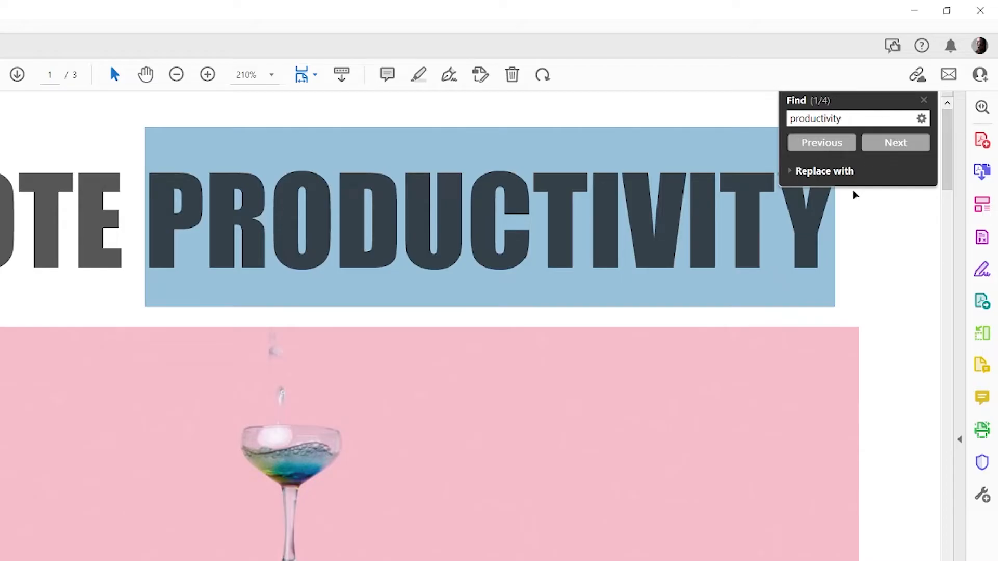
Step forward through two further matches of "productivity" and go back through the previous two.
left_click(905, 150)
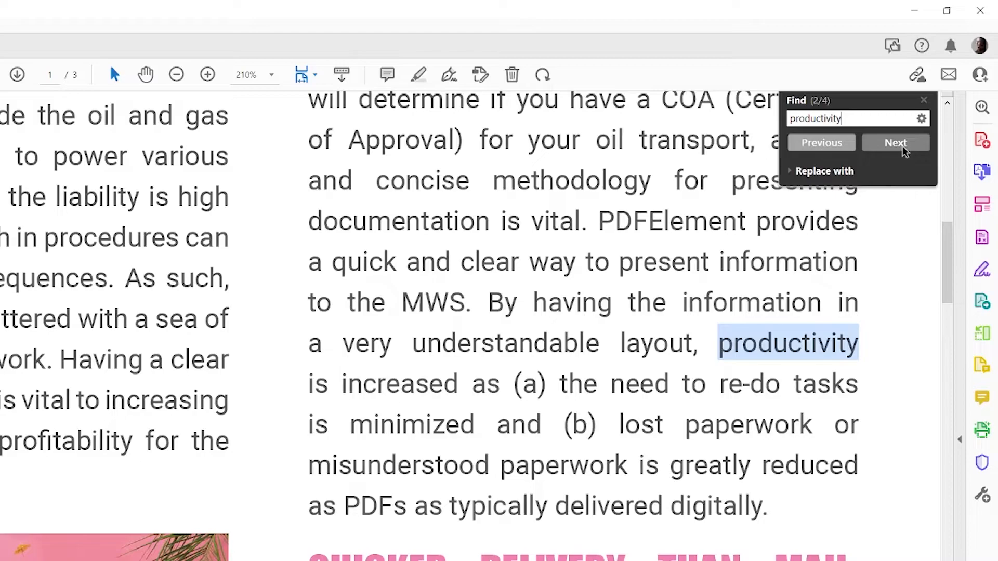
left_click(905, 150)
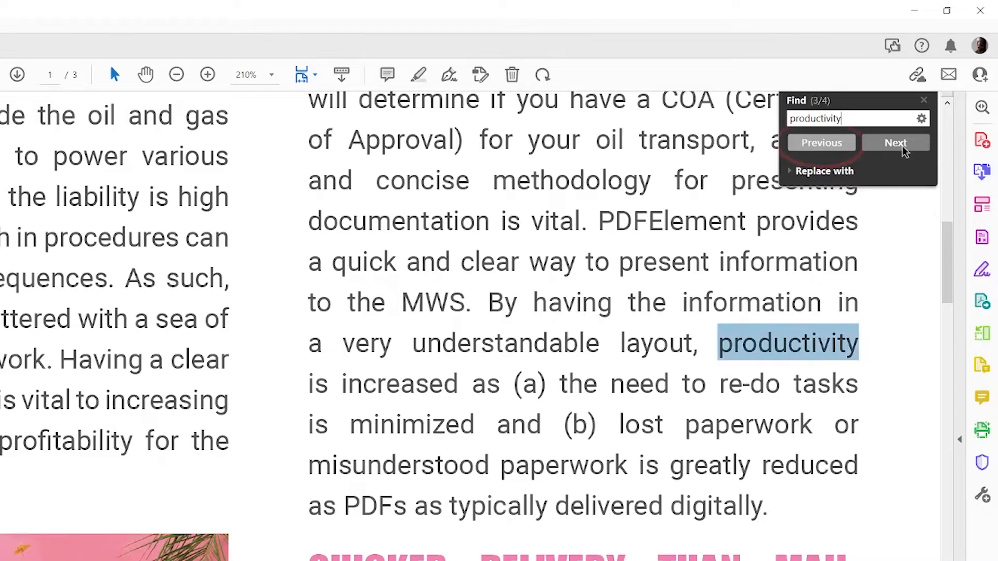
left_click(822, 142)
left_click(822, 143)
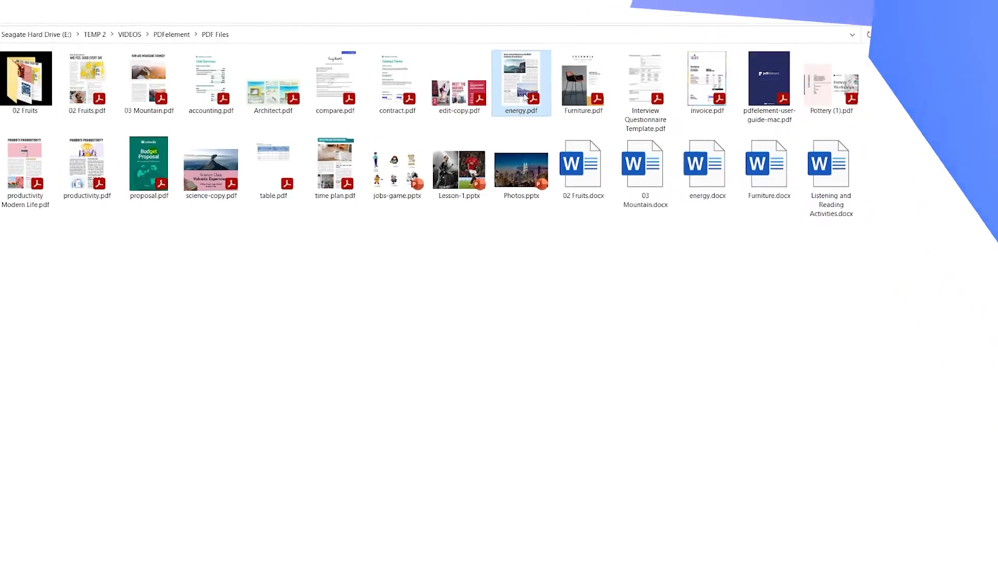
Open energy.pdf from the PDF Files folder with Google Chrome.
right_click(523, 98)
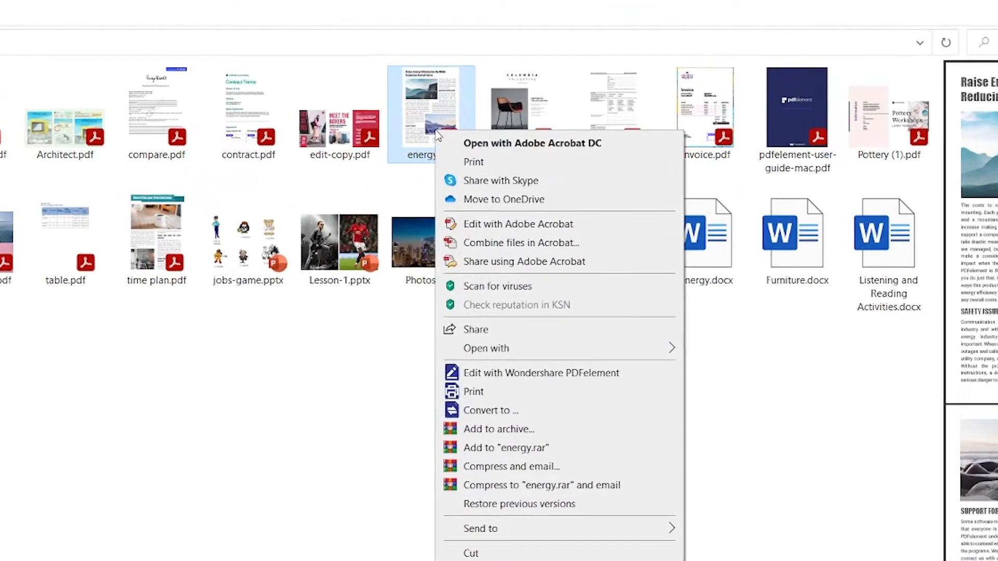
mouse_move(641, 301)
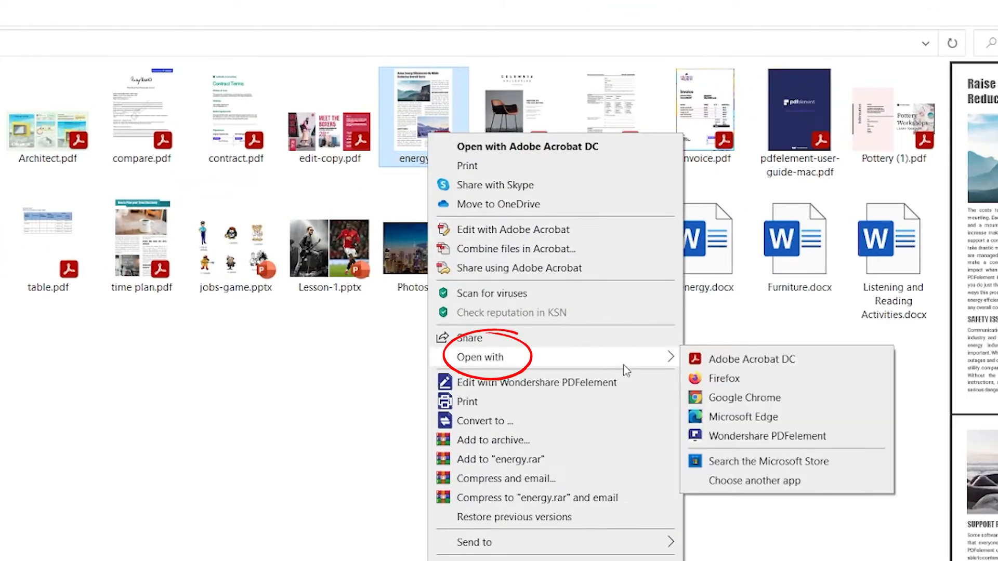
left_click(744, 398)
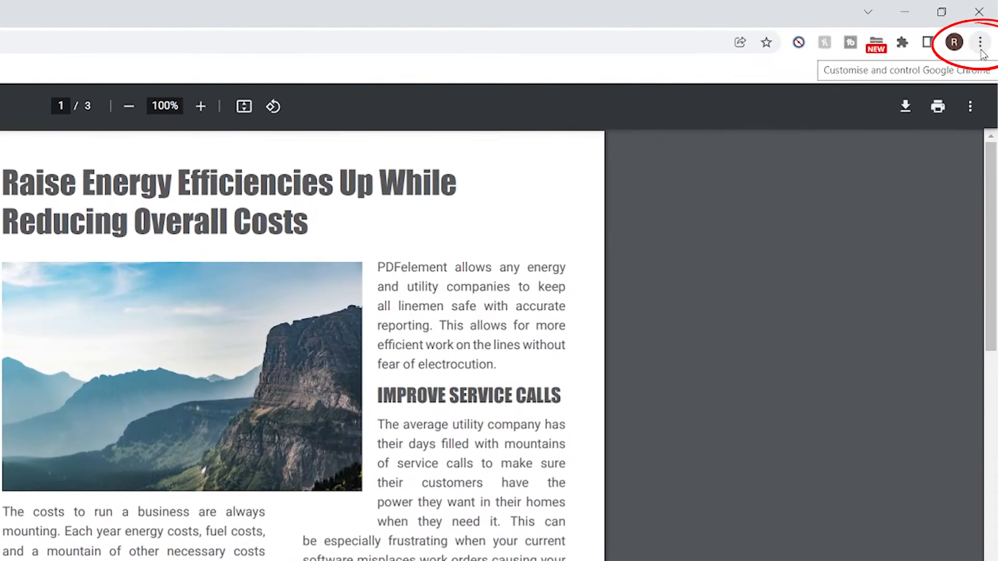
Search energy.pdf for "efficiency" and move to the next match and back to the previous one.
left_click(980, 43)
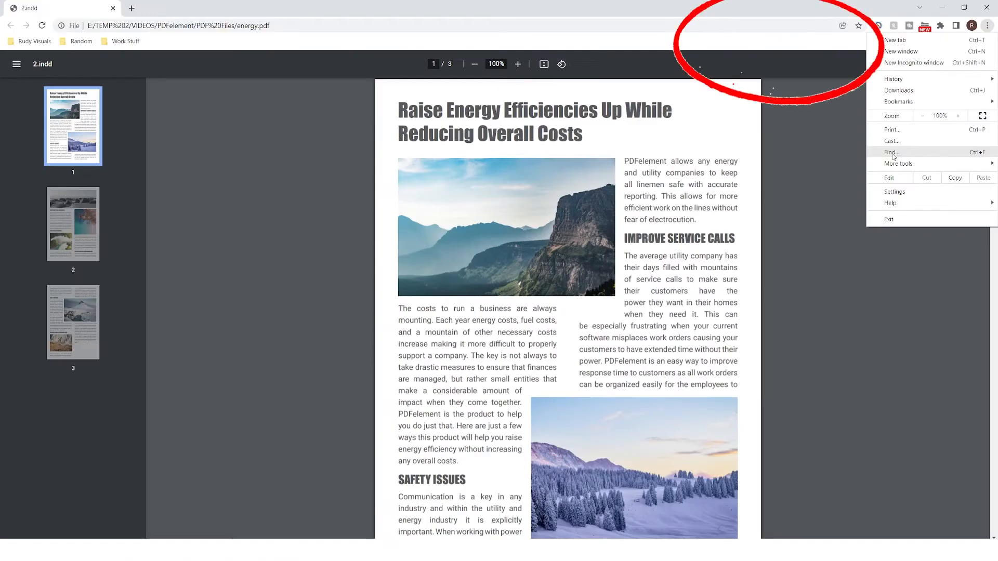
left_click(822, 253)
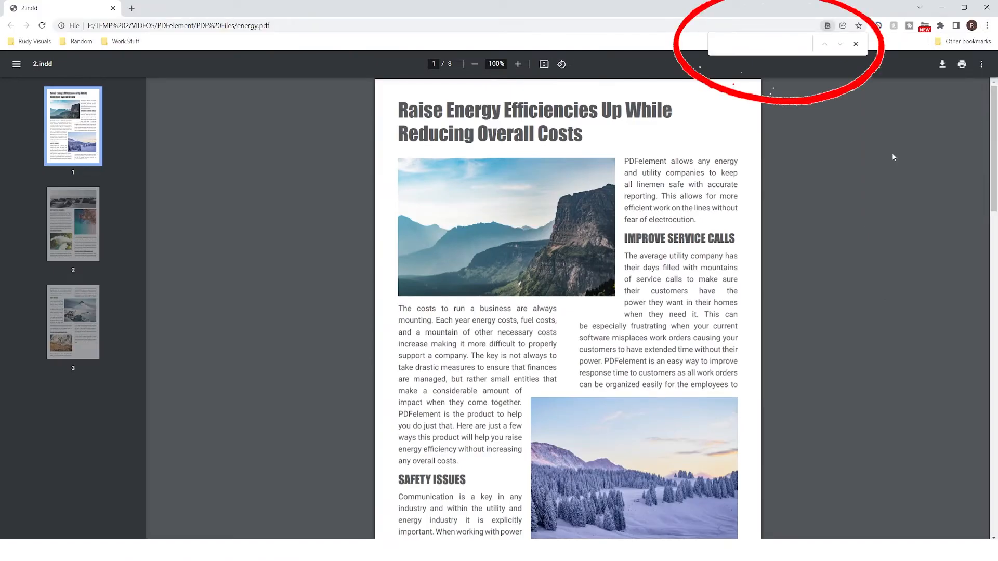
type("ef")
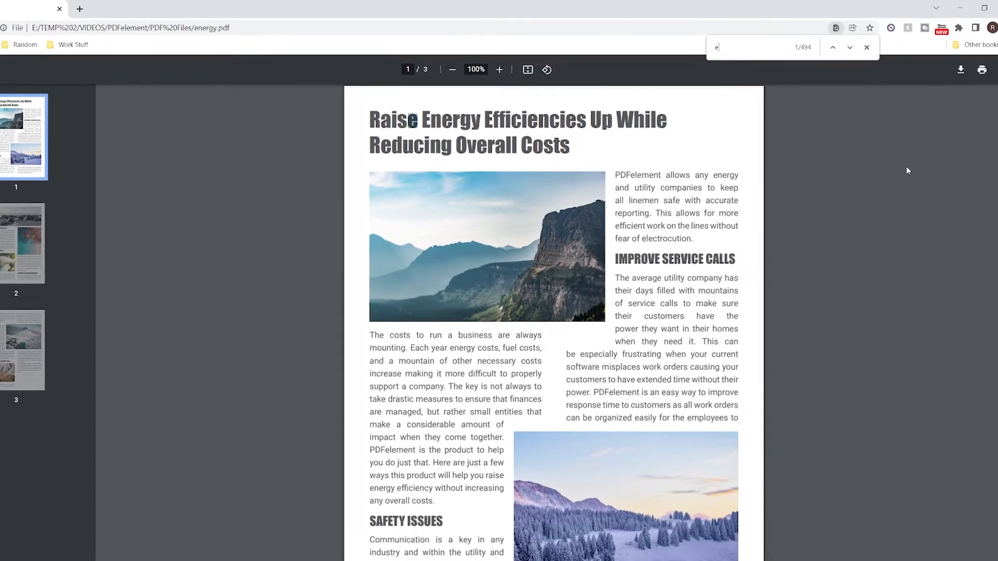
type("f")
type("iciency")
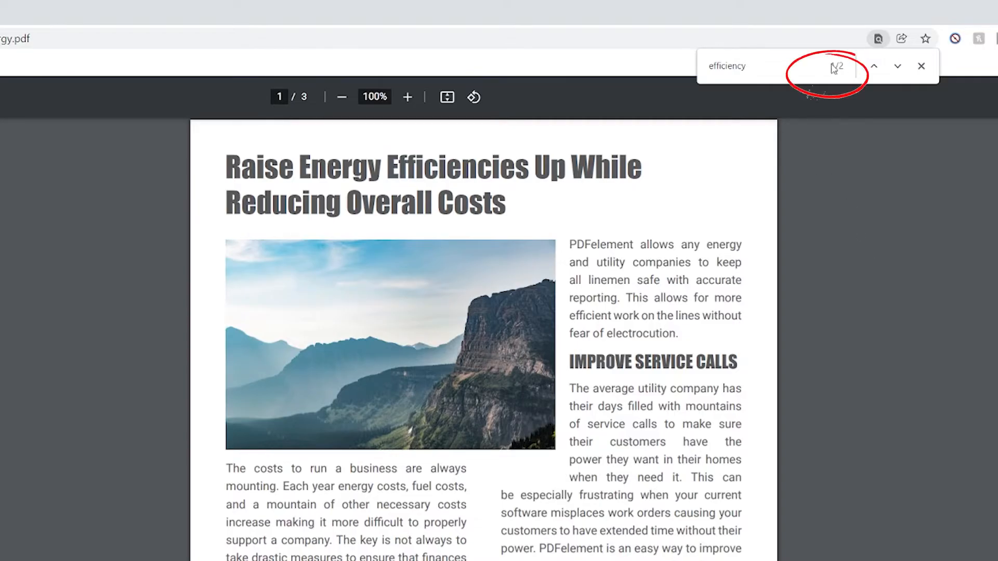
left_click(899, 67)
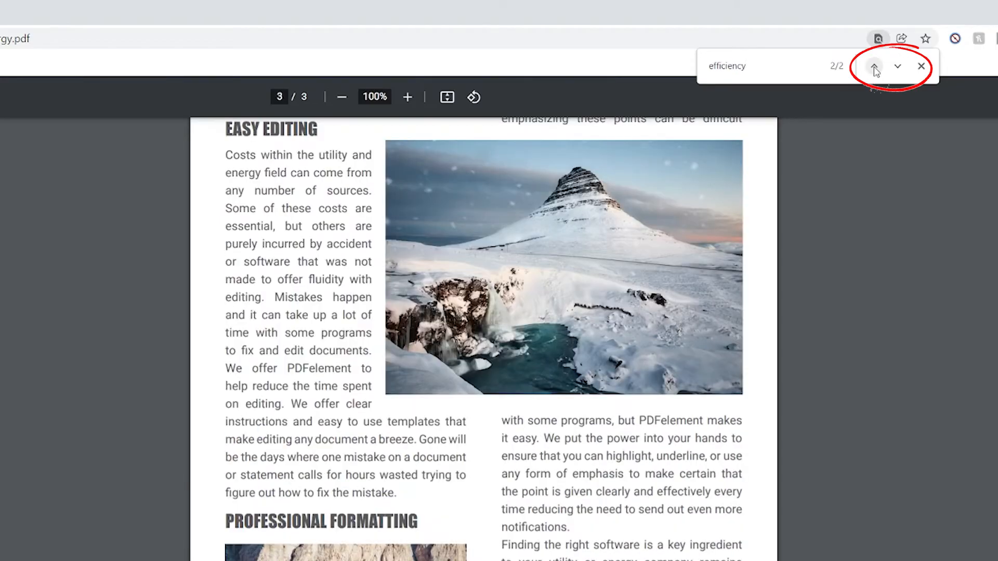
left_click(875, 67)
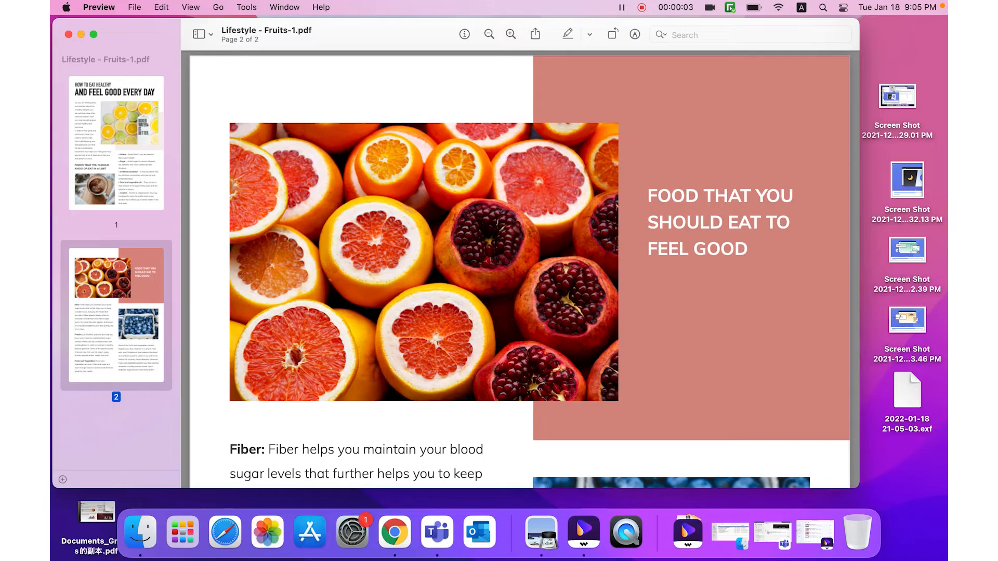
Switch to Preview on the Mac and search Lifestyle - Fruits-1.pdf for "fruit".
left_click(162, 7)
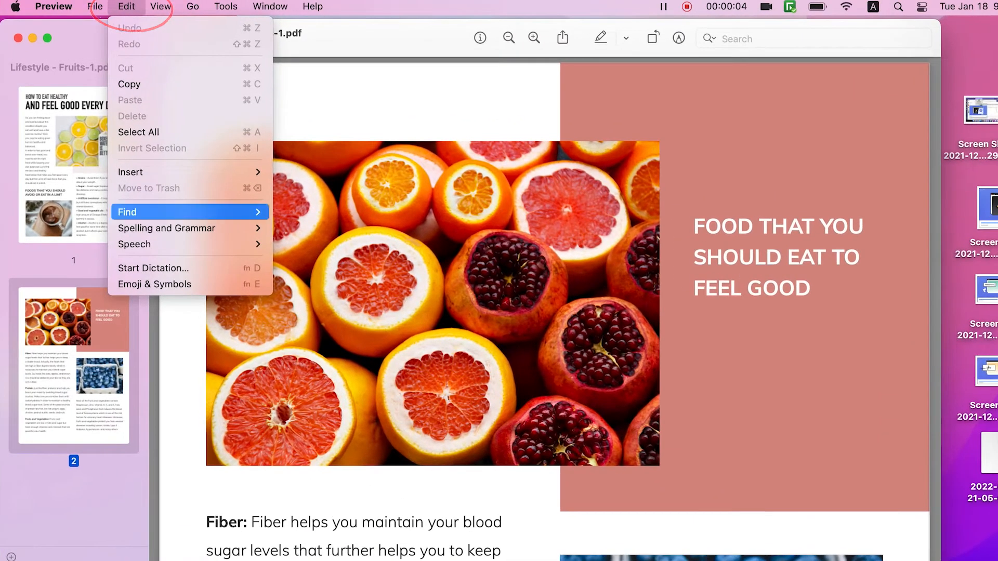
left_click(136, 212)
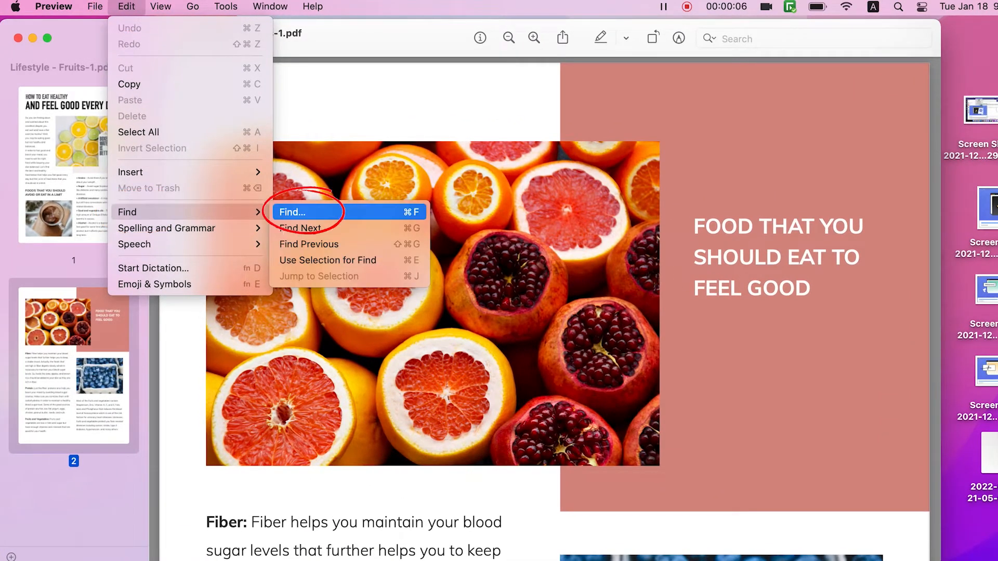
left_click(292, 212)
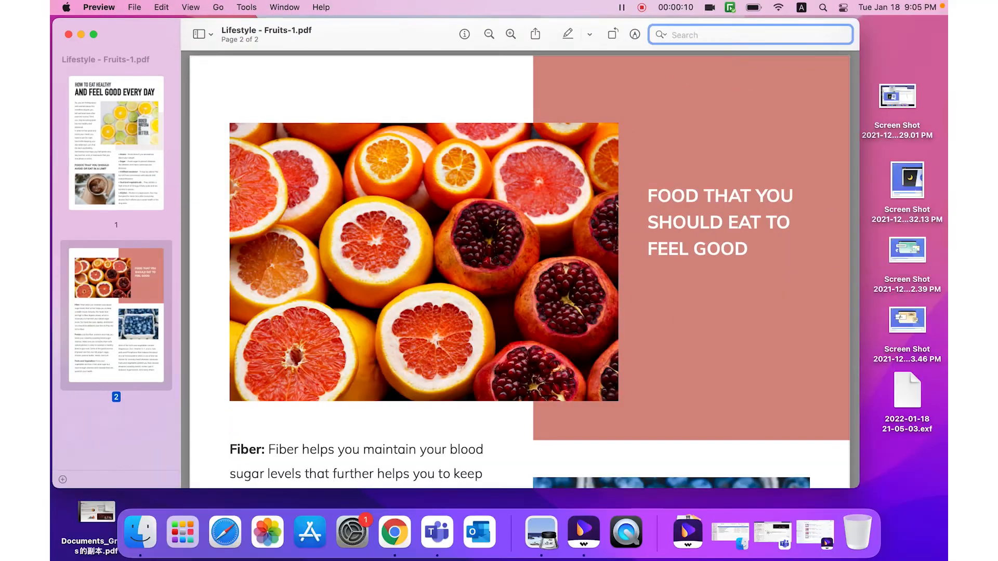
type("fruit")
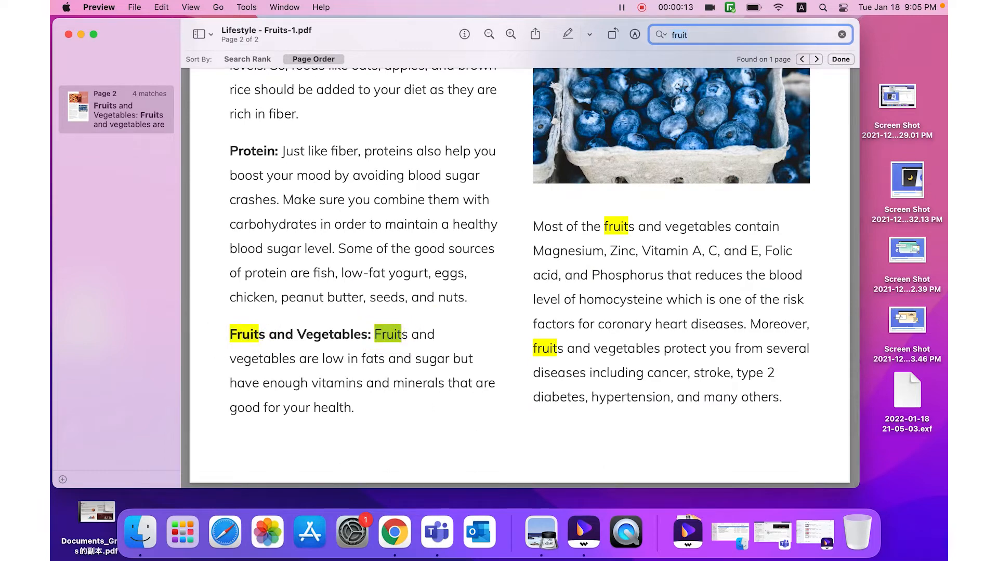
Advance through two more matches of "fruit" and end the search.
left_click(816, 59)
left_click(816, 60)
left_click(840, 59)
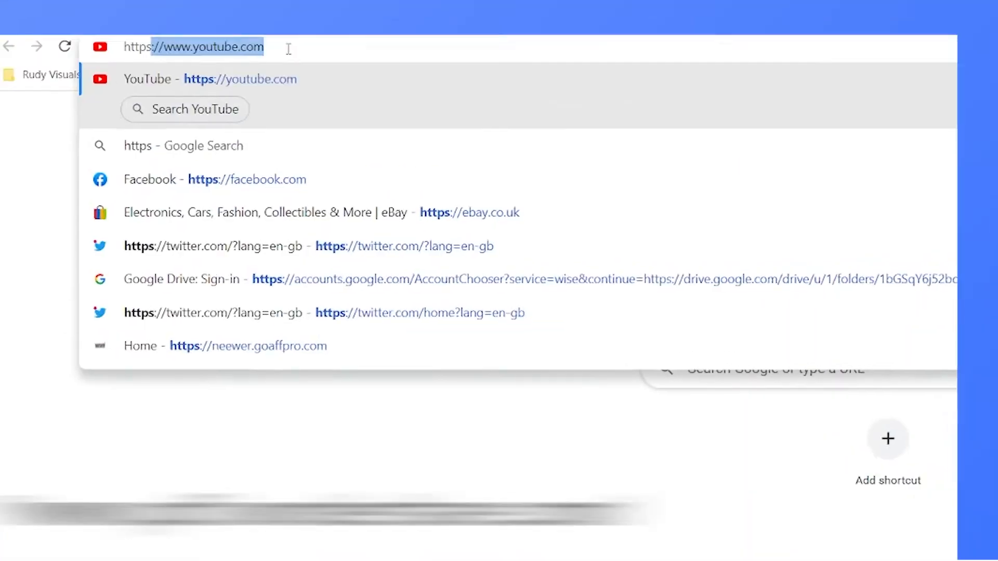
type("://")
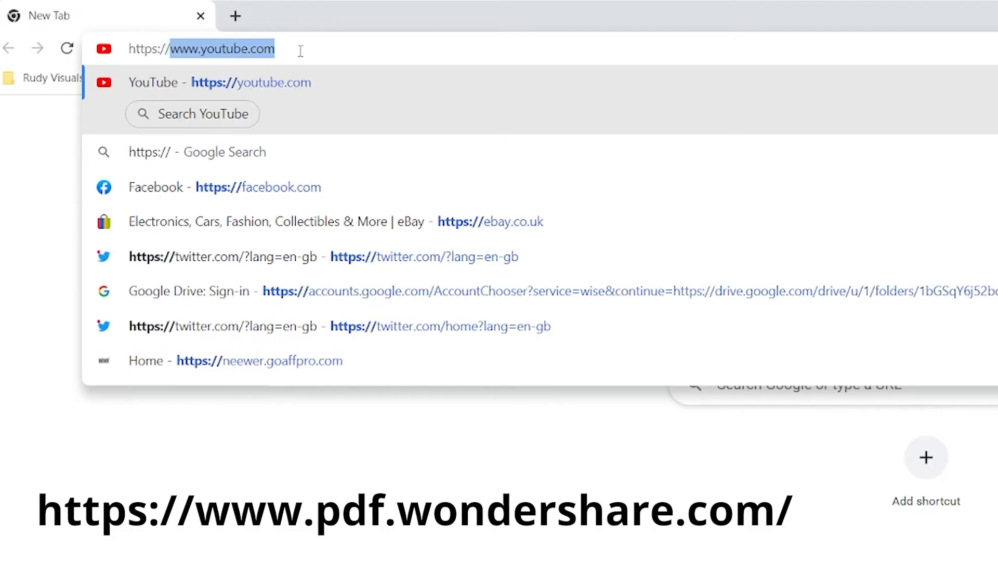
type("www.pdf.wondershare.com")
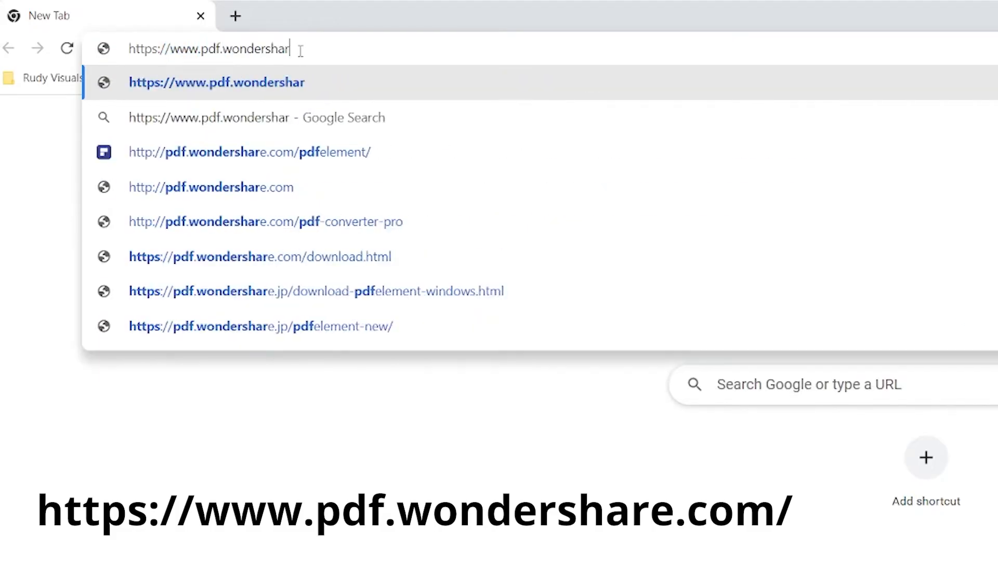
key("Return")
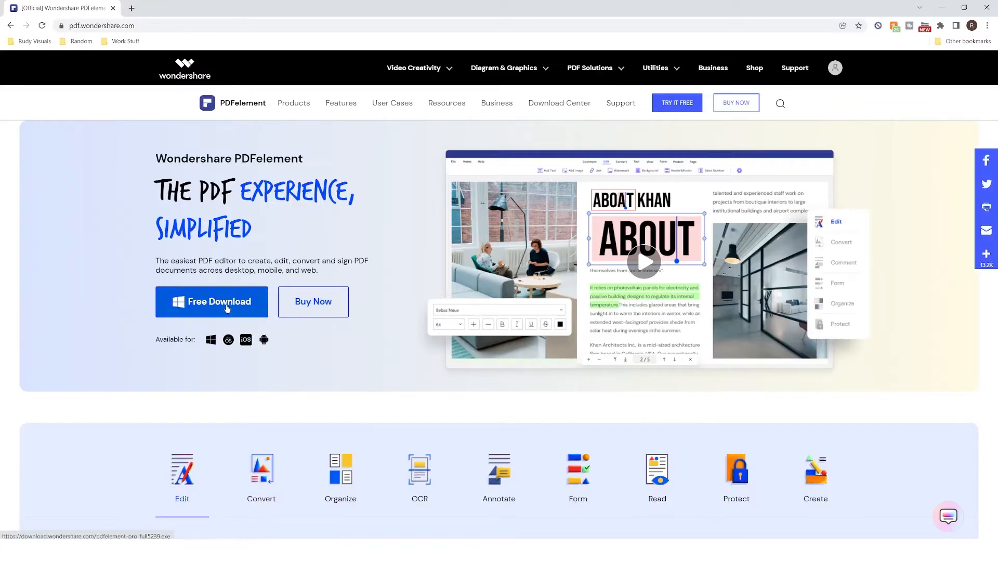
left_click(231, 308)
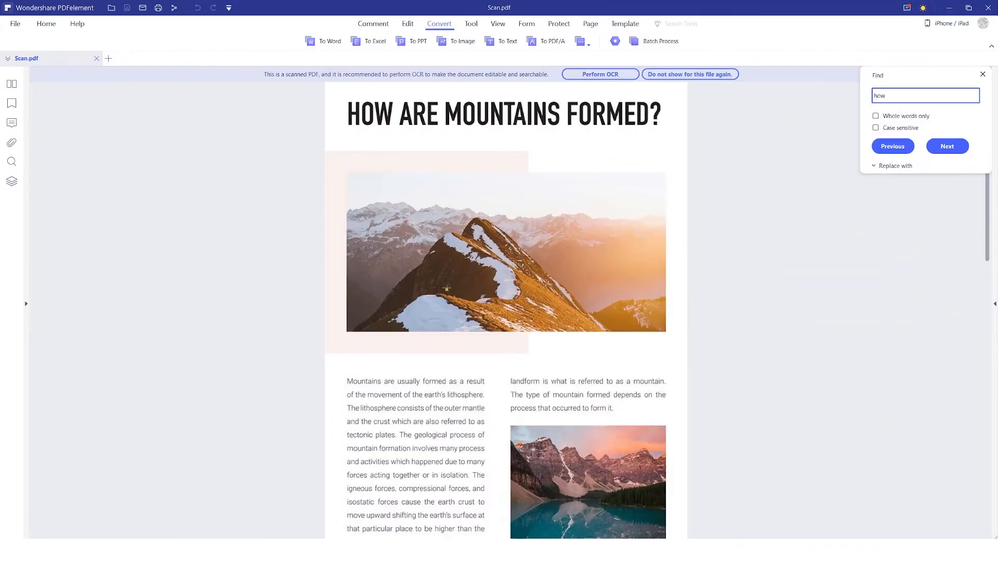
Switch to Wondershare PDFelement and search the scanned document for "how".
key("Return")
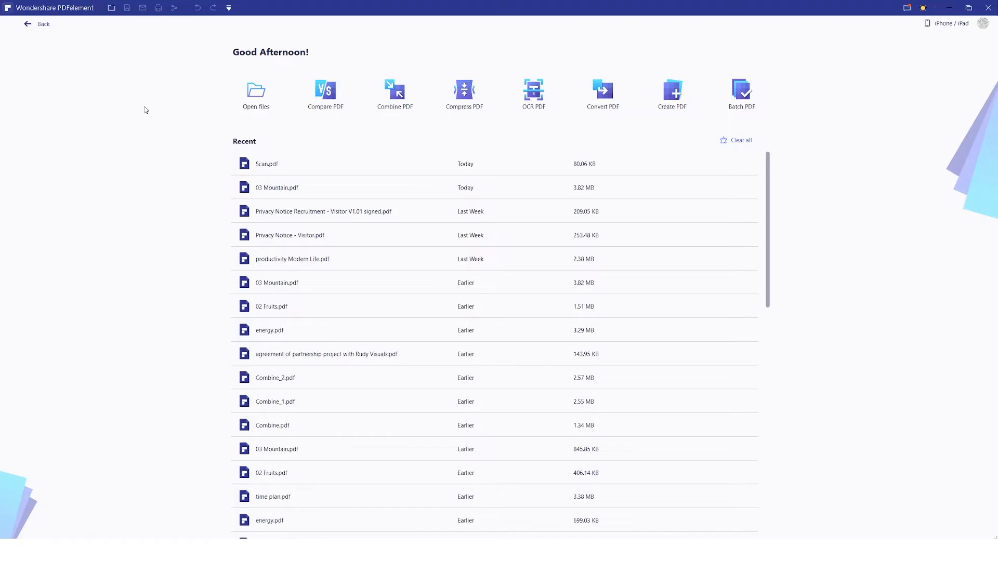
Open Scan.pdf from the PDF Files folder in PDFelement.
left_click(258, 99)
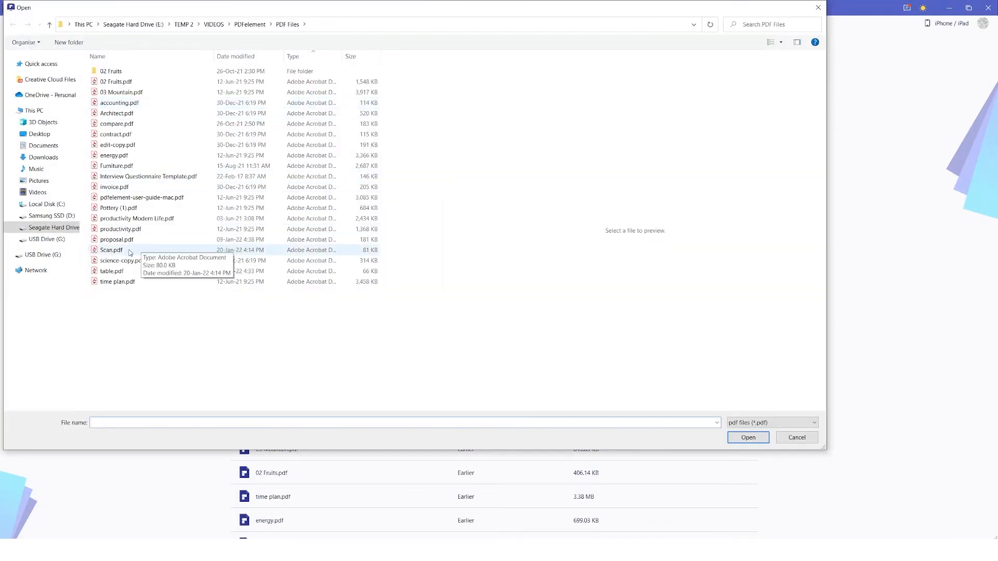
left_click(129, 252)
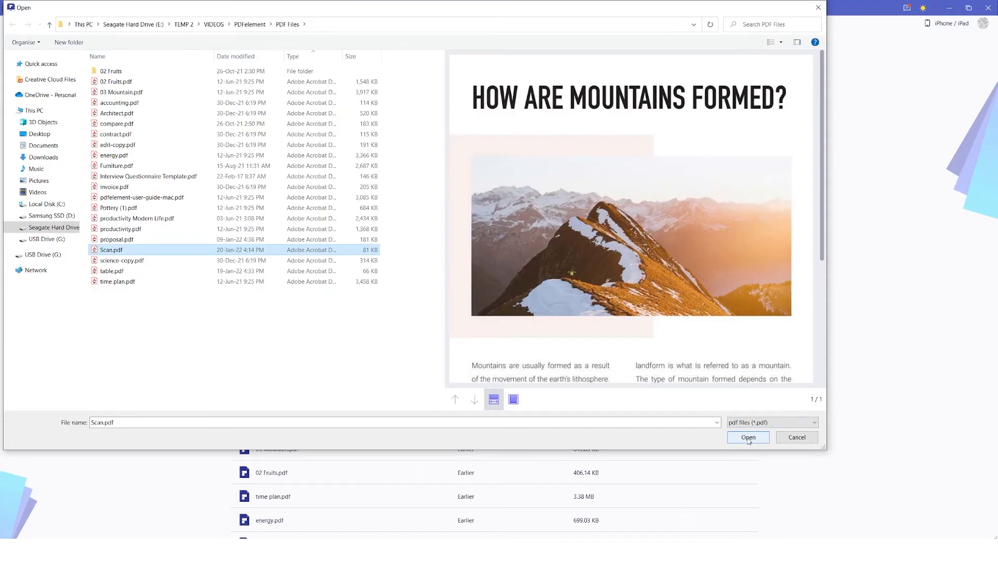
left_click(748, 438)
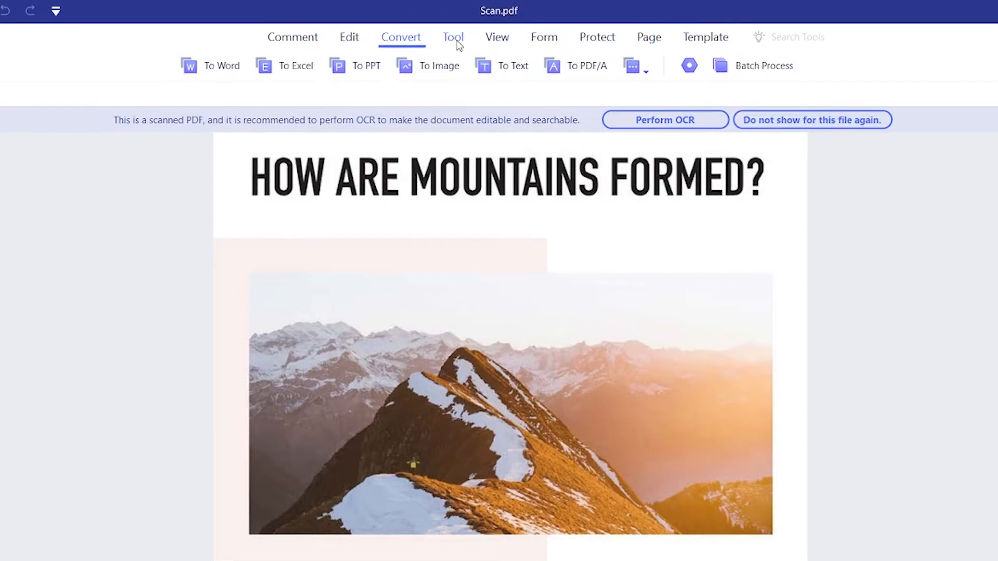
Run OCR on the current page of Scan.pdf, scanning to editable text with English recognition.
left_click(457, 44)
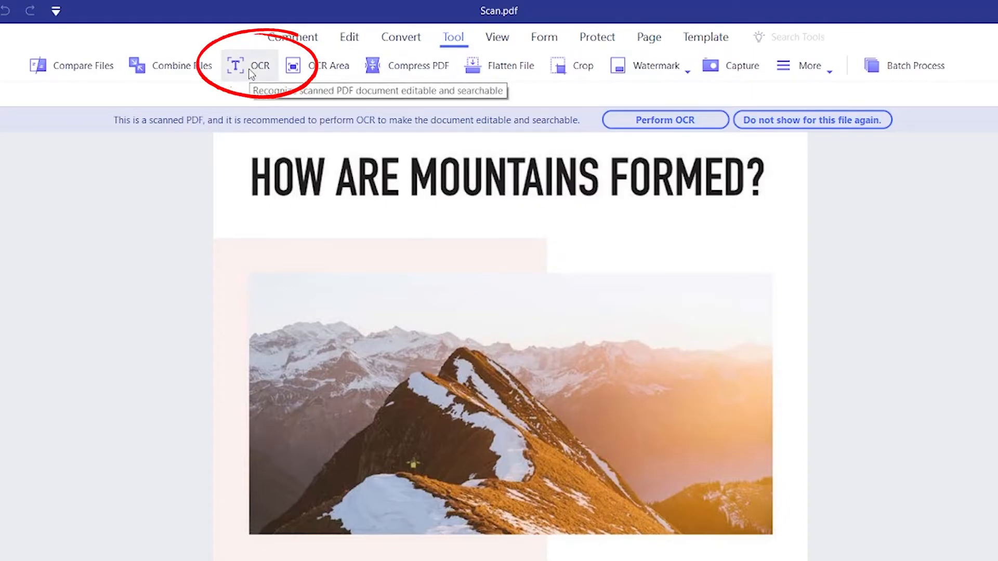
left_click(249, 68)
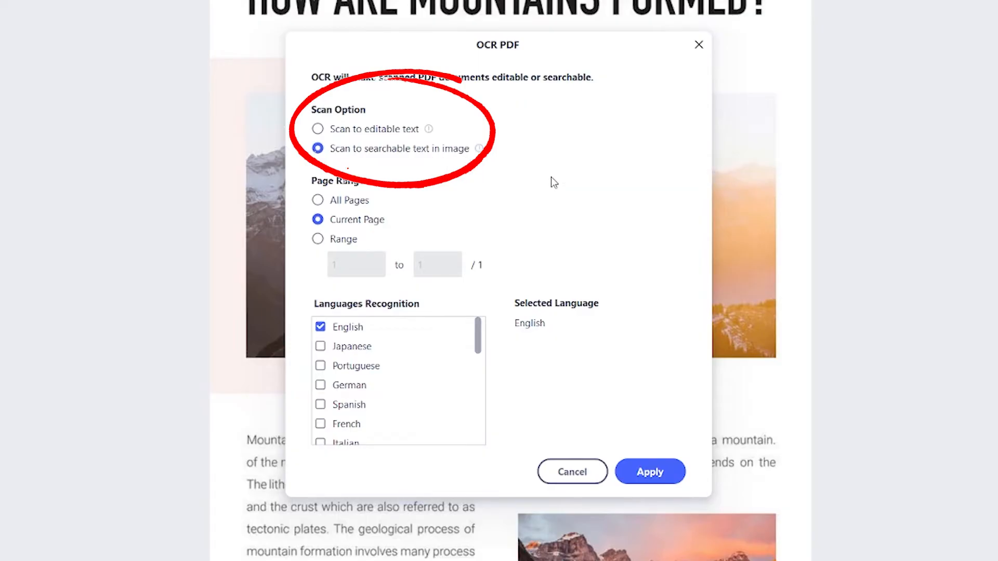
left_click(318, 129)
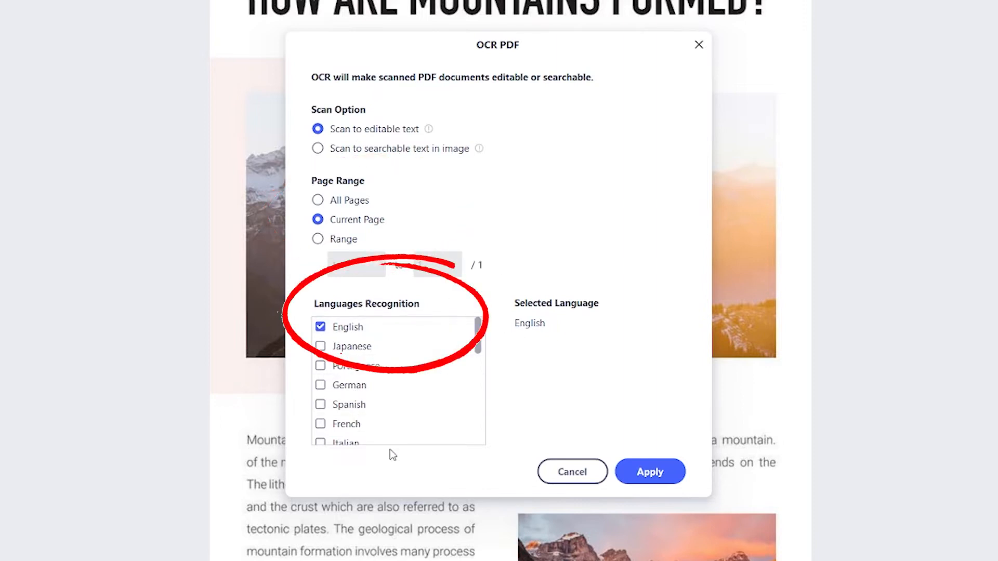
mouse_move(480, 342)
left_mouse_down()
mouse_move(472, 435)
mouse_move(477, 330)
left_mouse_up()
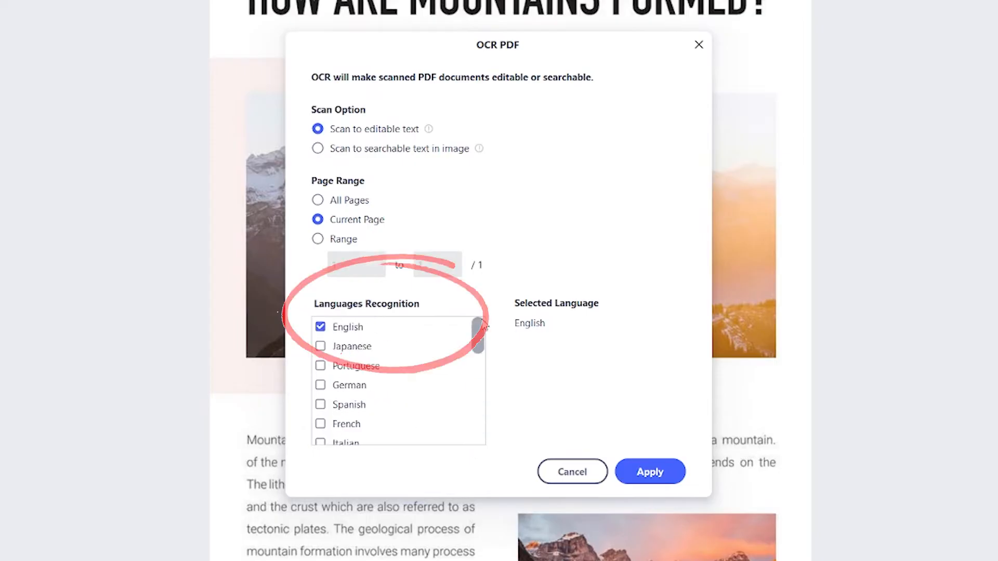
left_click(651, 472)
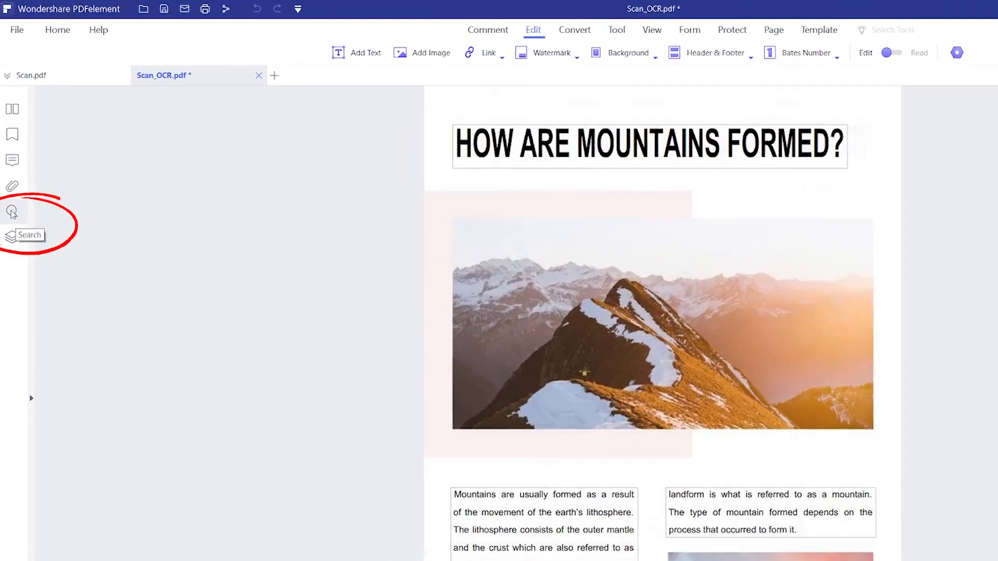
Search Scan_OCR.pdf for "Mountains", go to the match in the heading, and try out the search filter options.
left_click(12, 211)
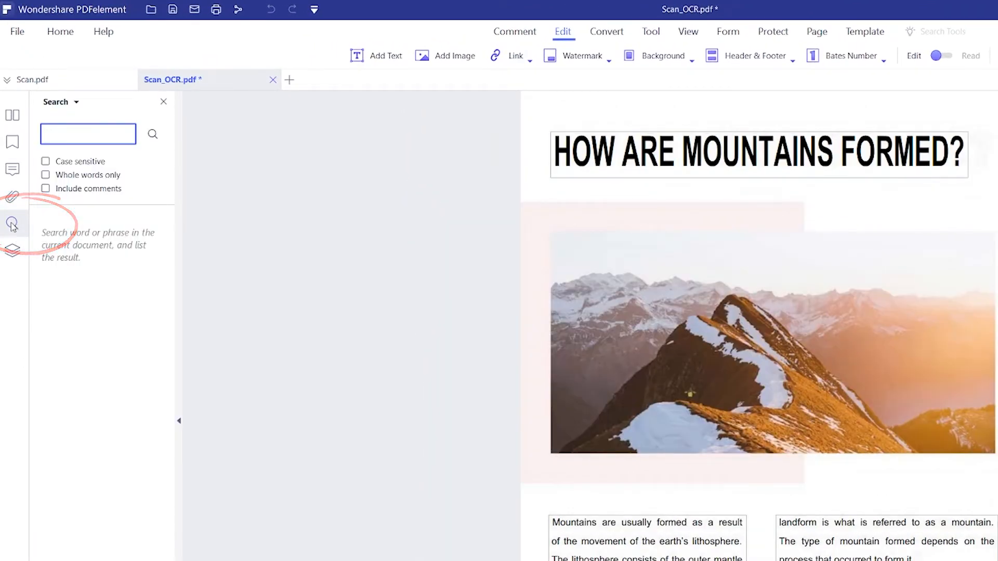
type("mountains")
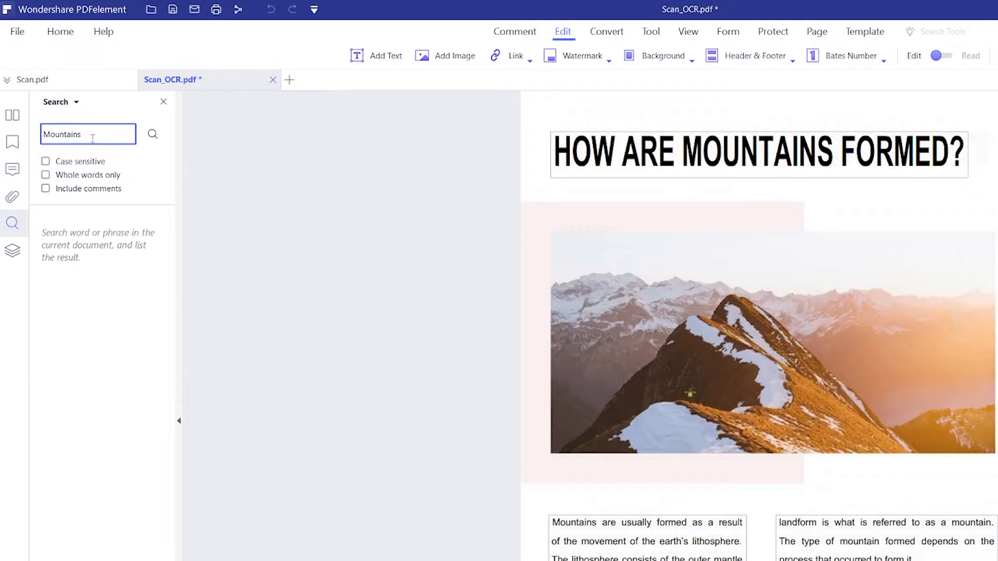
key("Return")
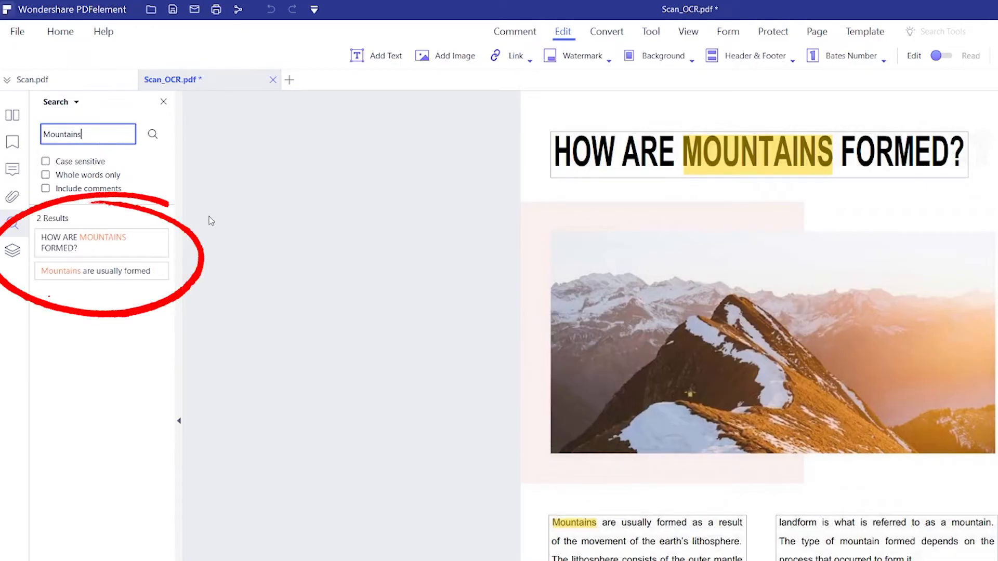
left_click(130, 242)
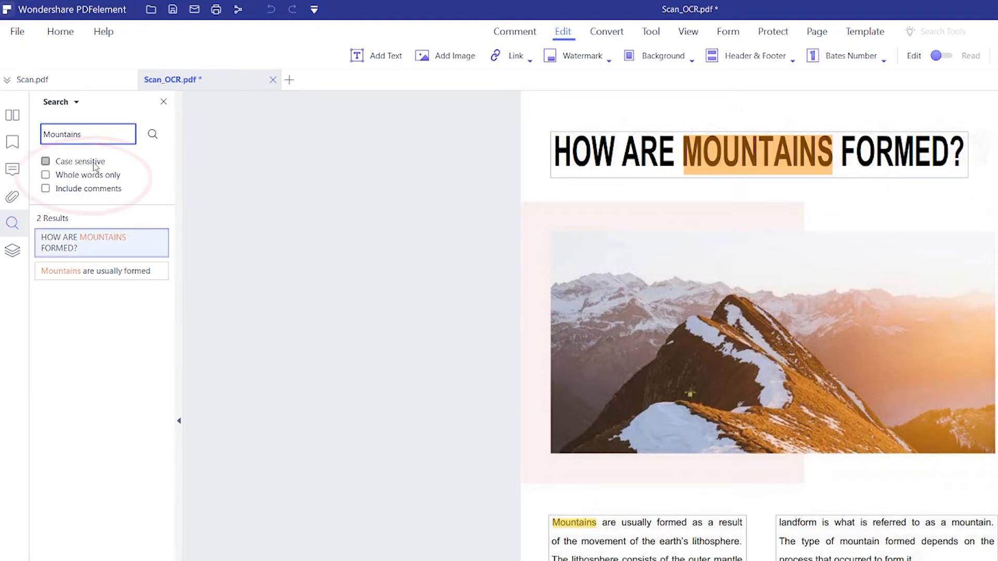
left_click(94, 166)
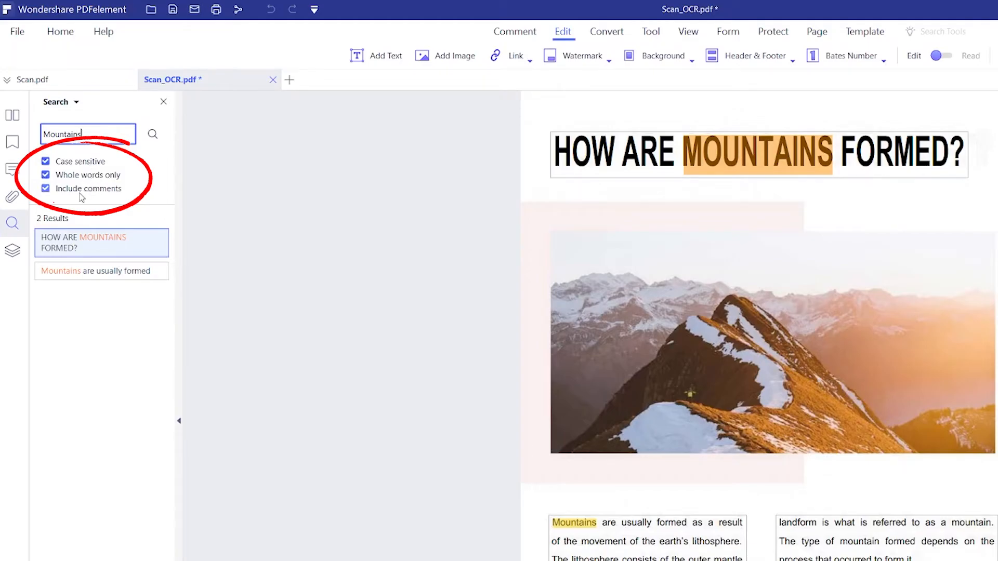
left_click(85, 166)
Use Search and Replace to replace all occurrences of "Mountains" with "Sea" in Scan_OCR.pdf.
left_click(76, 101)
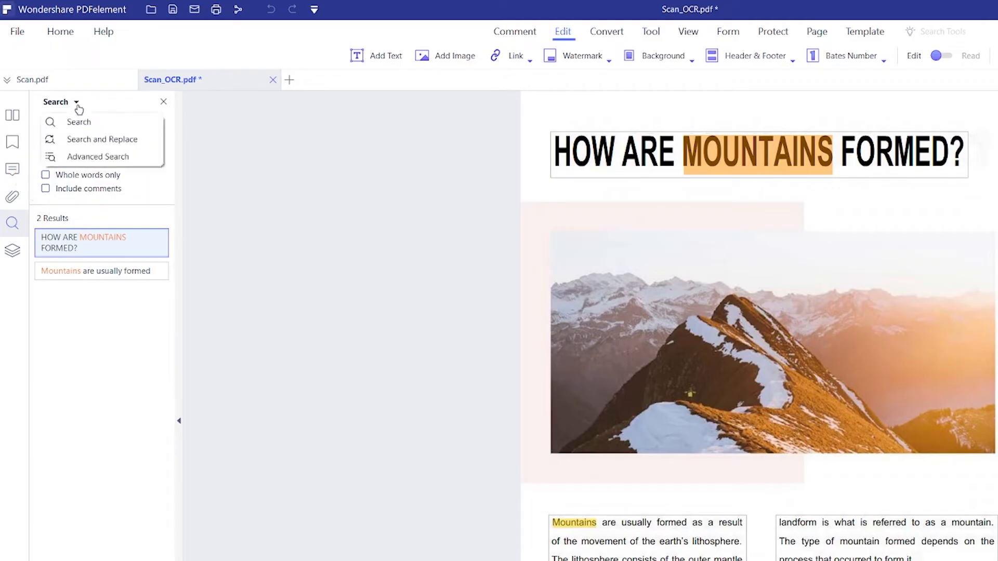
left_click(103, 140)
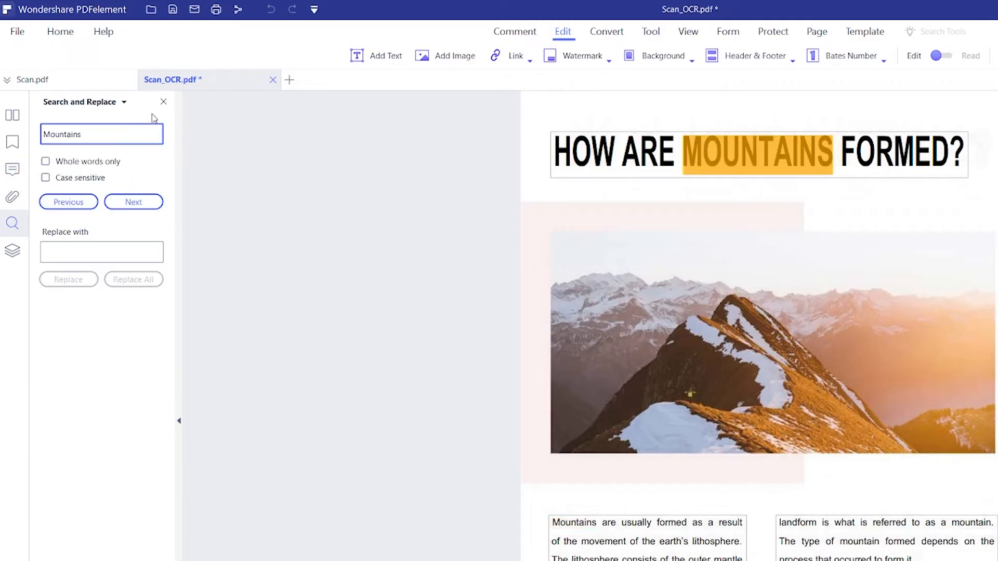
left_click(90, 252)
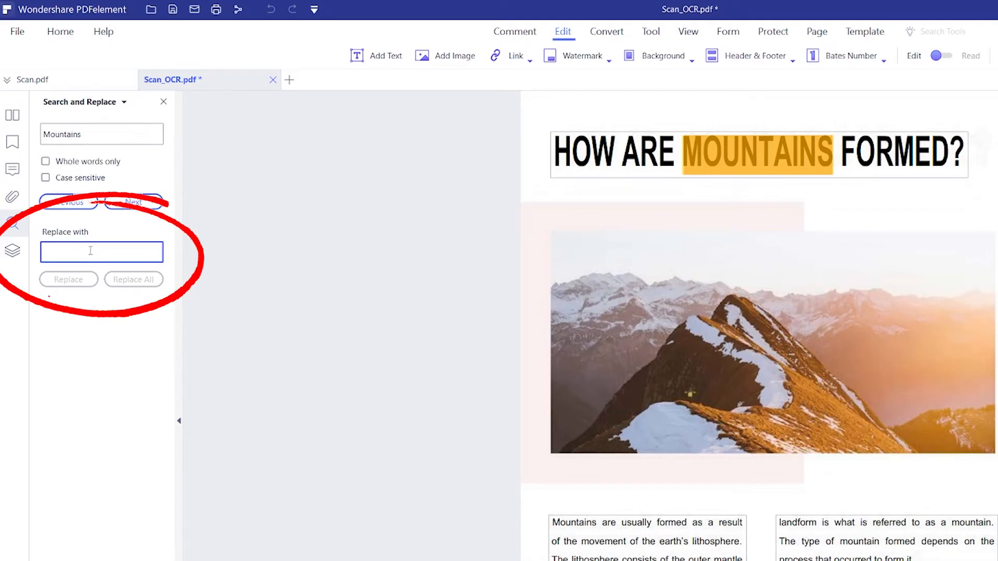
type("Sea")
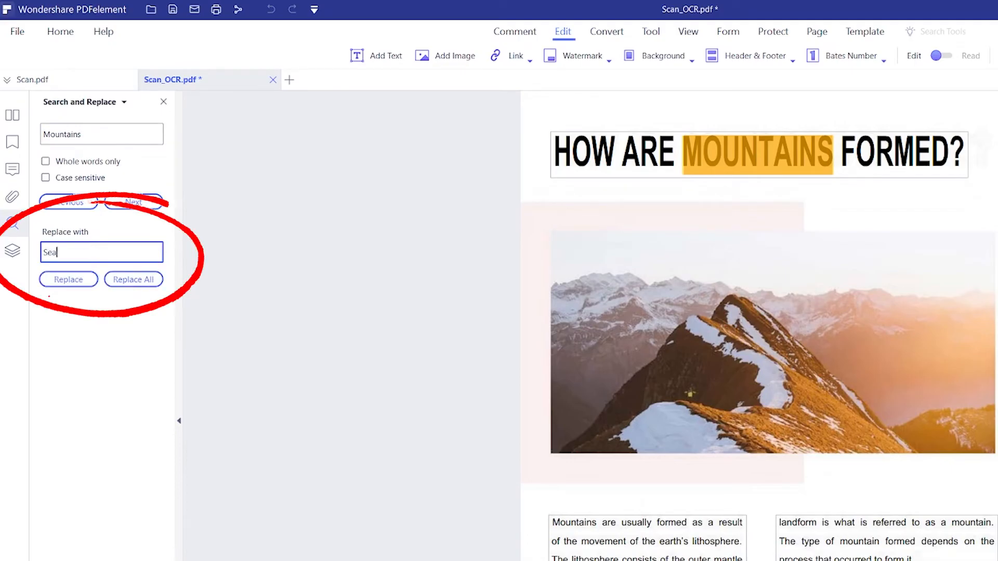
left_click(120, 286)
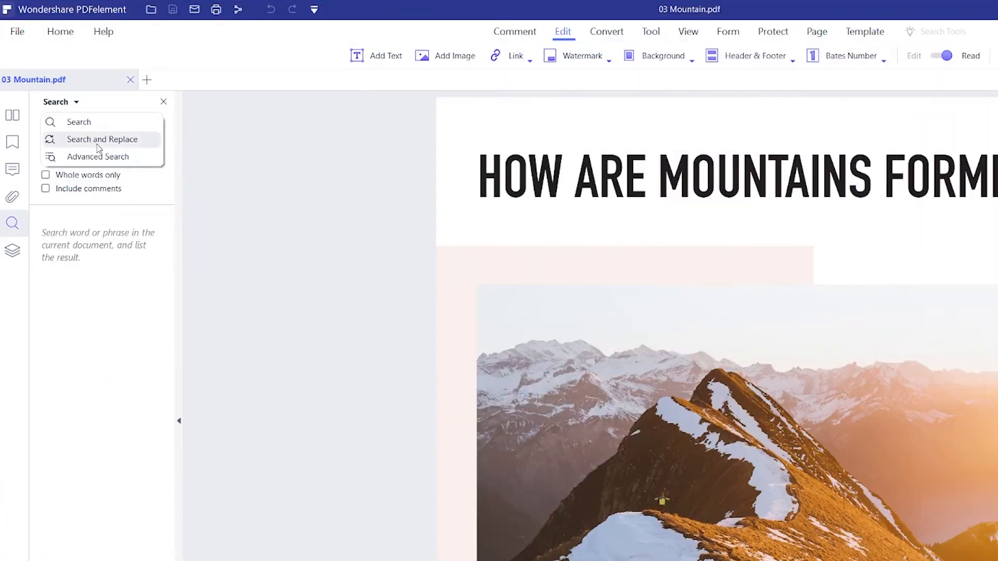
Set up an Advanced Search for "Productivity" in a browsed folder under E:\TEMP 2\VIDEOS\PDFelement.
left_click(88, 139)
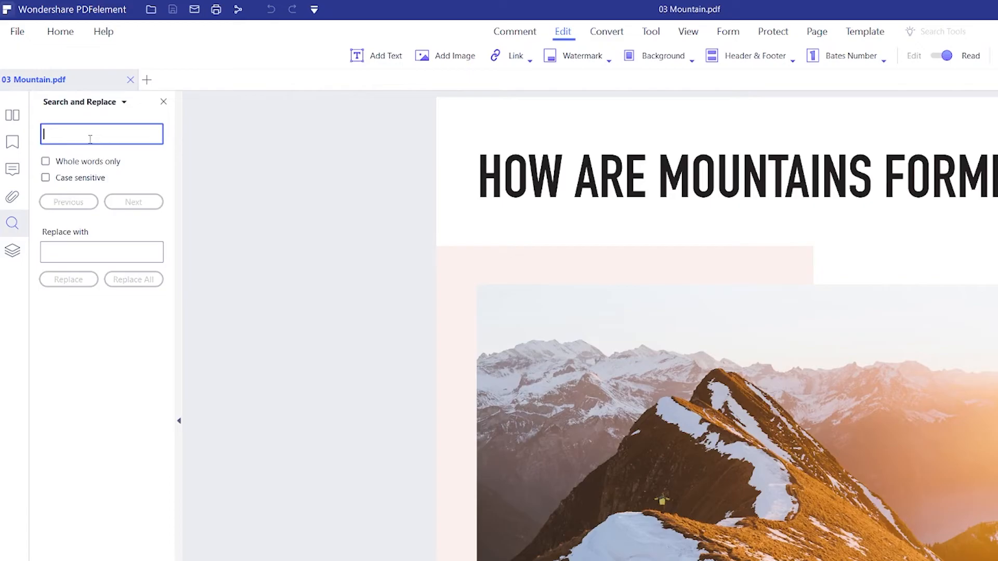
left_click(82, 102)
left_click(91, 156)
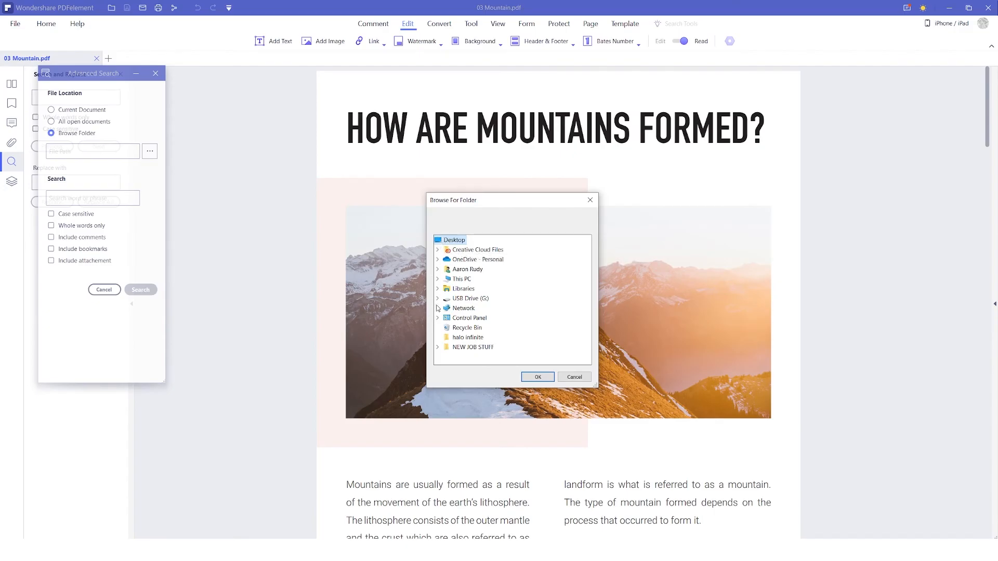
left_click(538, 377)
type("Productivity")
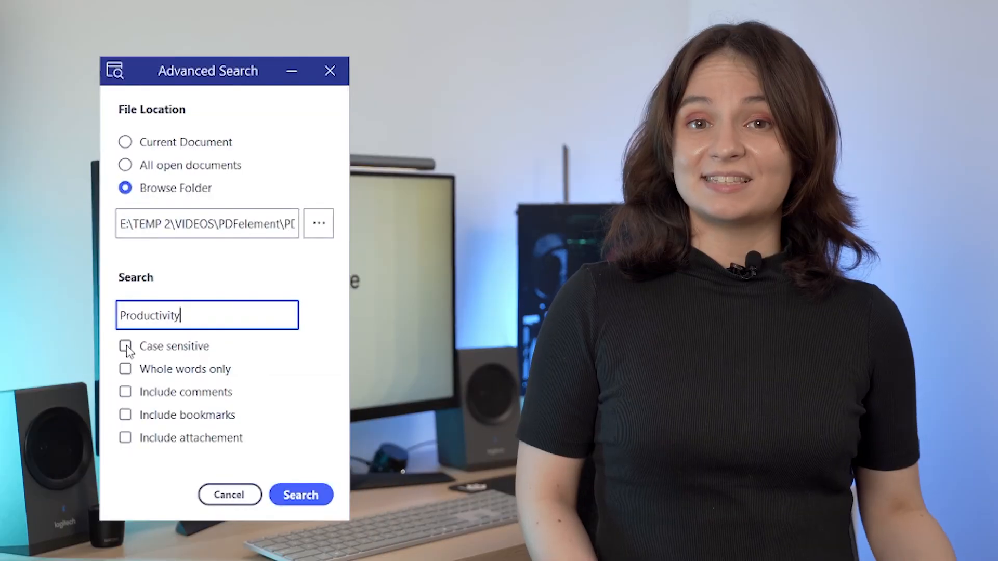
Make the advanced search case sensitive and whole words only, and include comments, bookmarks and attachments.
left_click(125, 347)
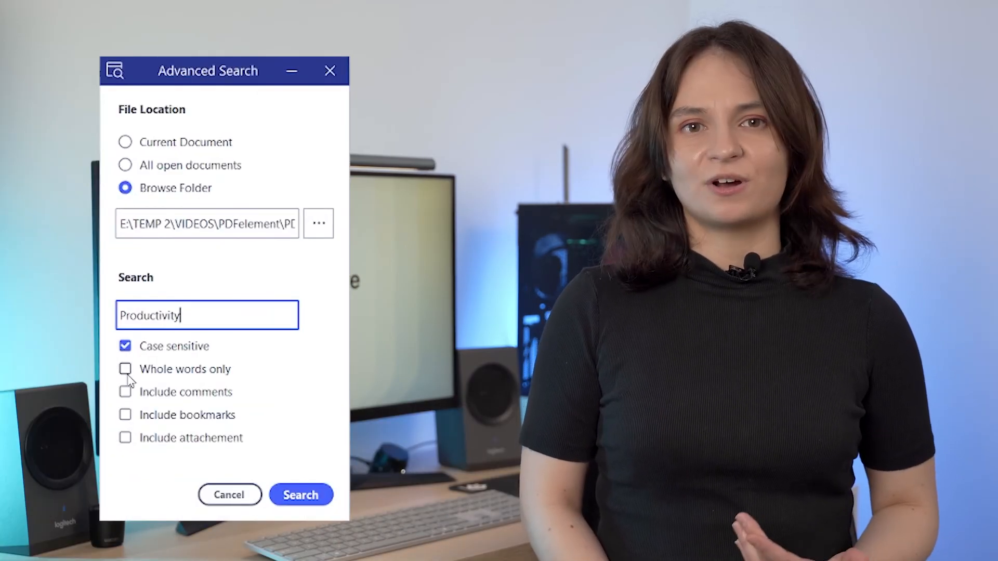
left_click(128, 378)
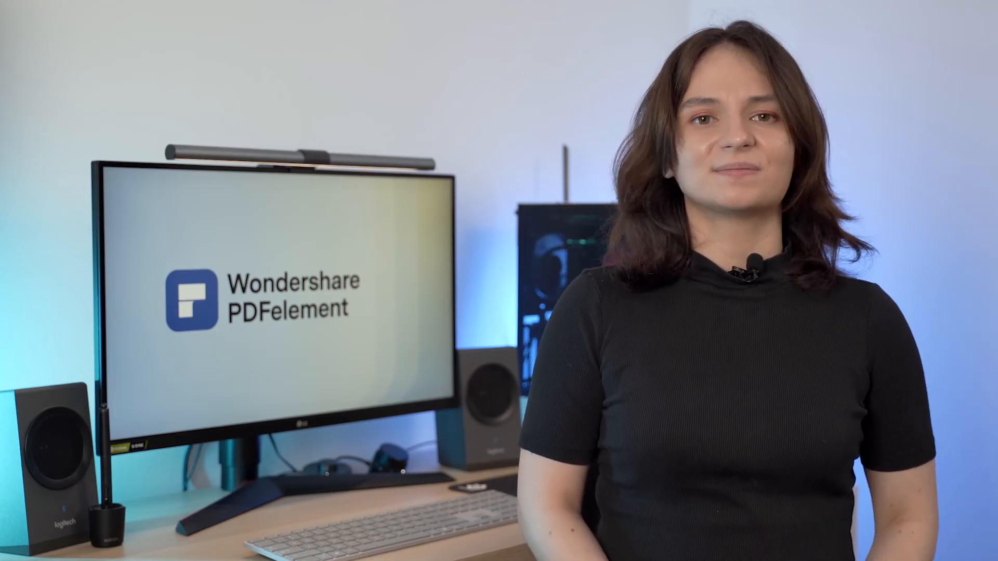
left_click(125, 393)
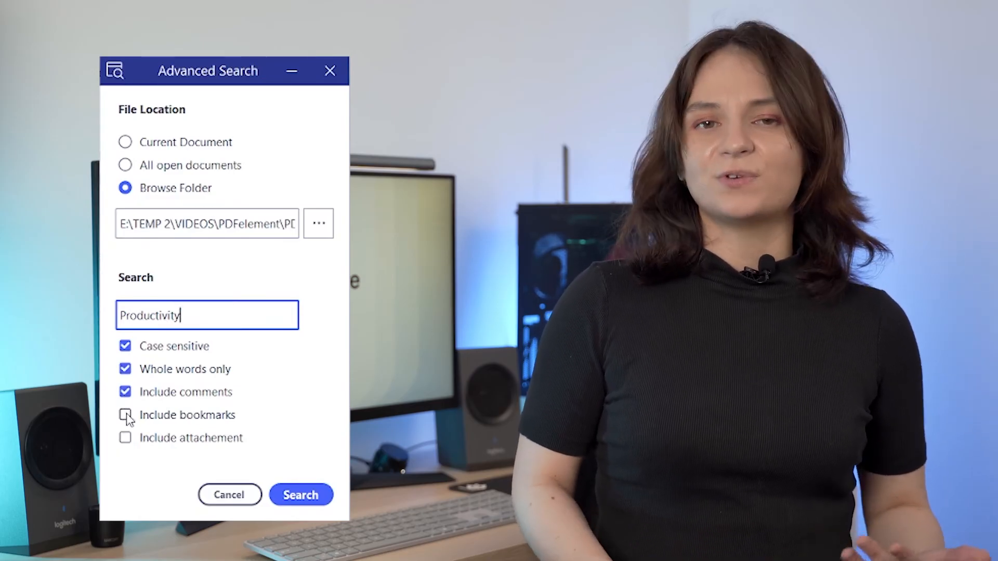
left_click(126, 415)
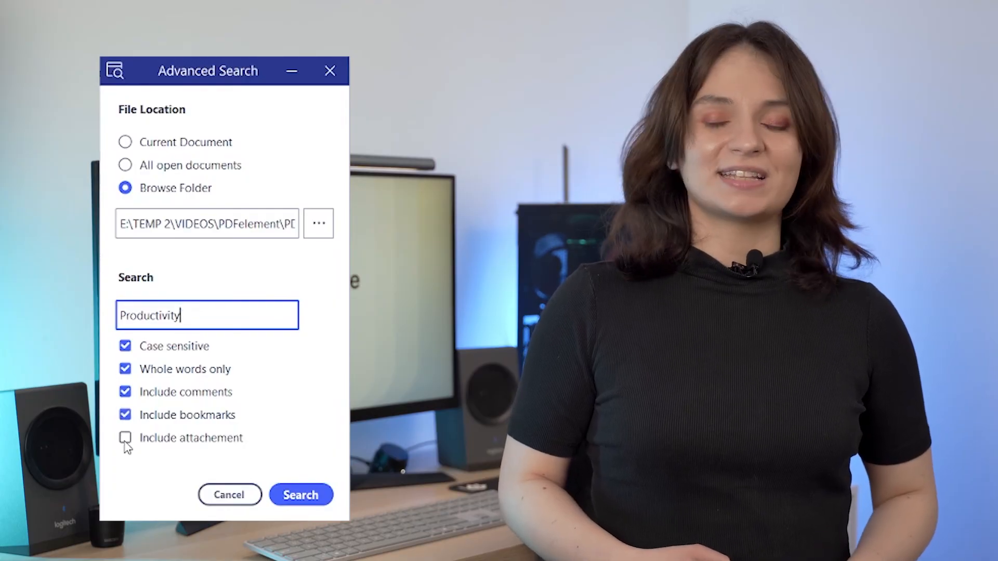
left_click(125, 439)
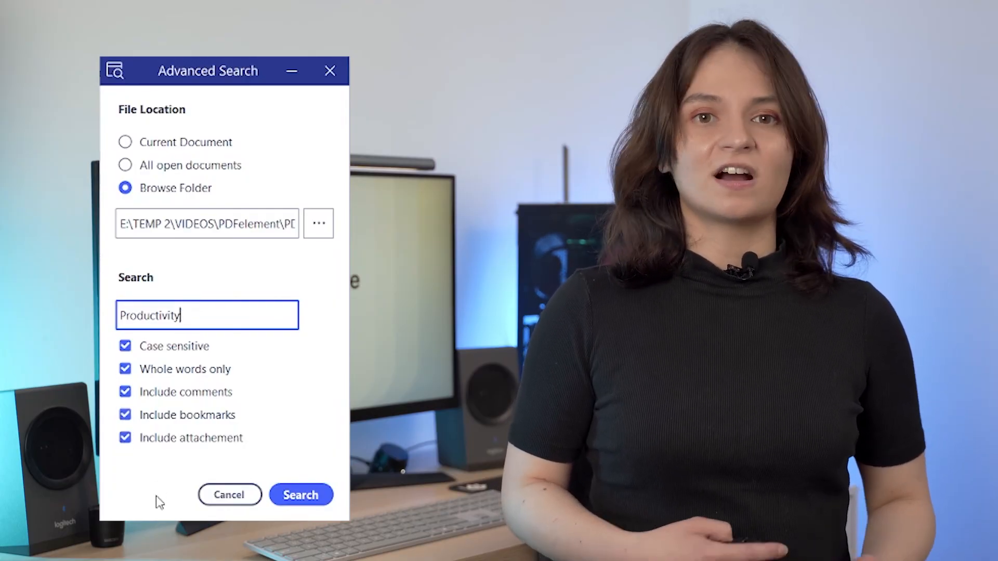